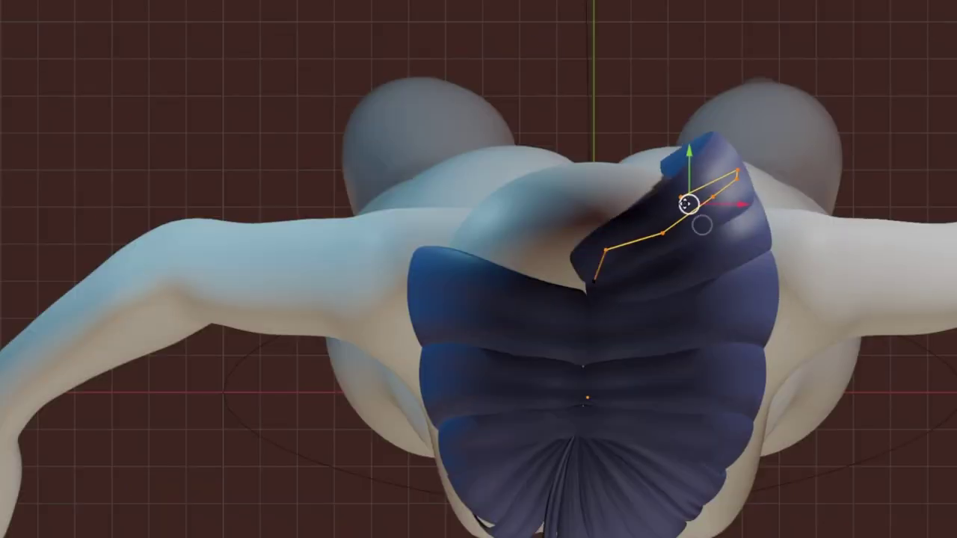
Reshape the blue strand over the shoulder by raising a curve point and shifting its tip points slightly left.
mouse_move(687, 203)
mouse_down()
mouse_move(681, 195)
mouse_move(704, 127)
mouse_up()
drag(630, 123, 613, 120)
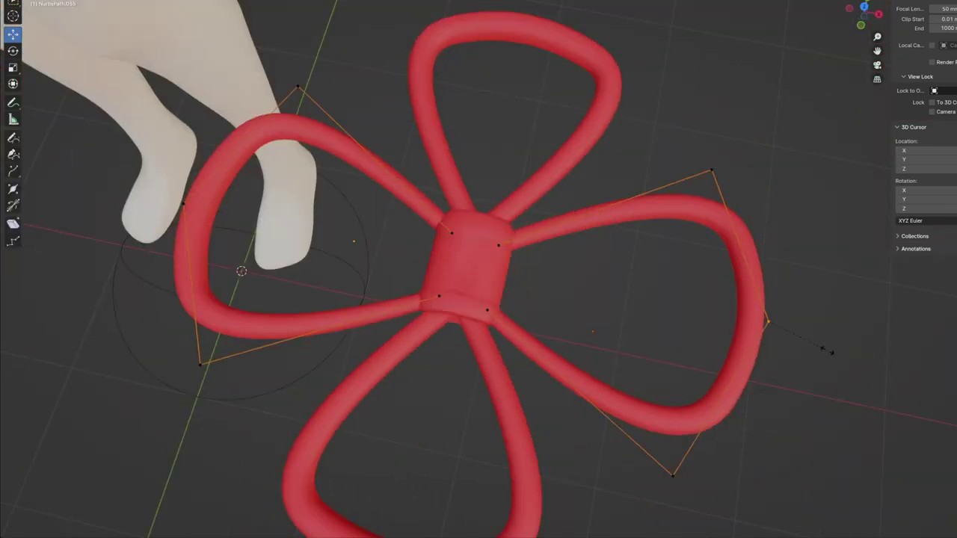
Select the control points of the red bow's right loop.
drag(570, 161, 709, 360)
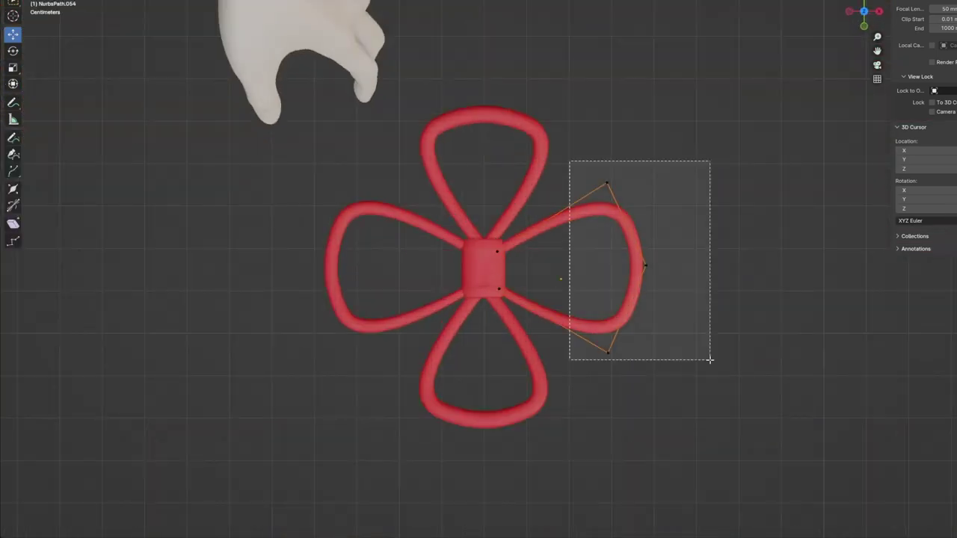